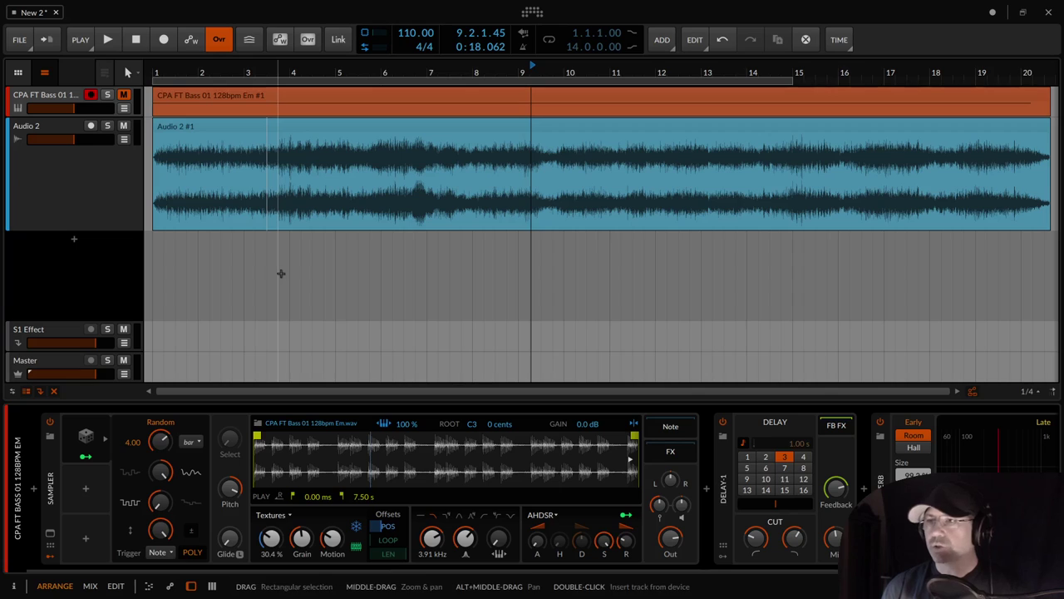
- Delete the CPA FT Bass 01 note clip and the Audio 2 clip from the arrangement
click(191, 96)
shift+click(200, 125)
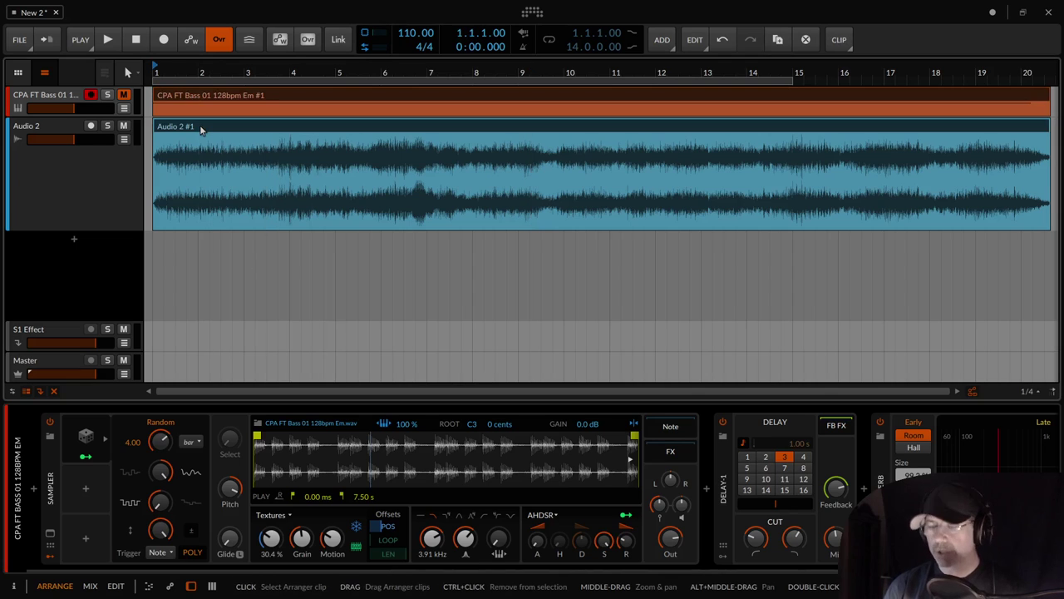
key(Delete)
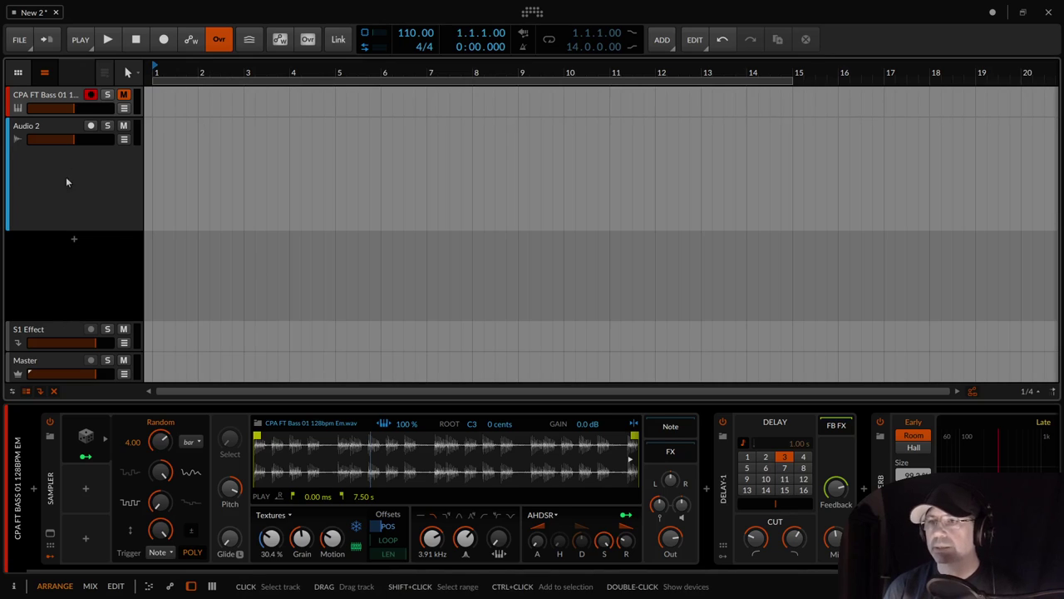
- Unmute the CPA FT Bass 01 instrument track and set the percentage under its Sampler's first Textures knob to 32.0 %
click(49, 94)
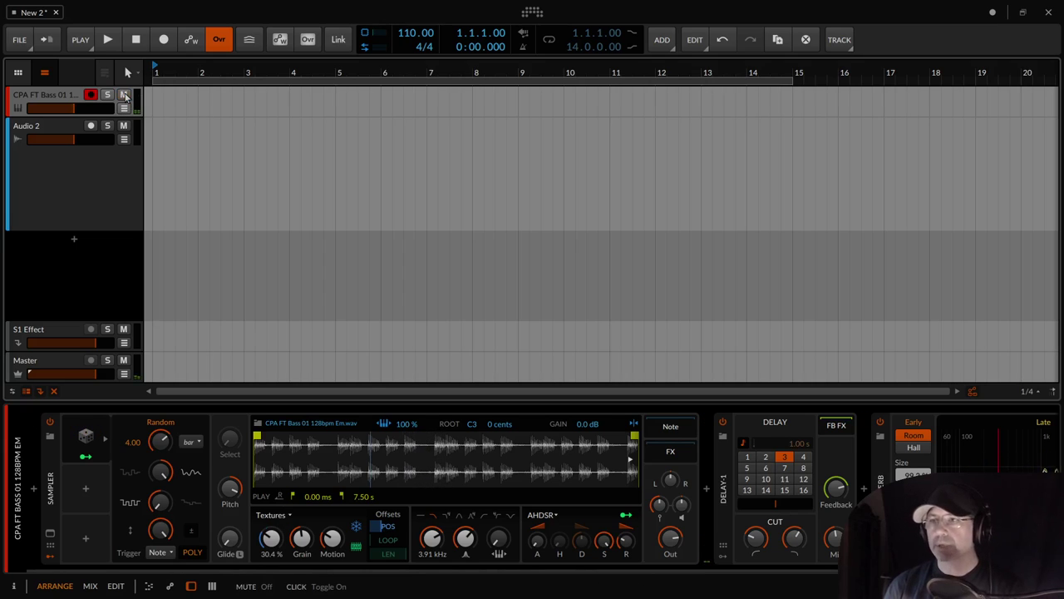
click(124, 96)
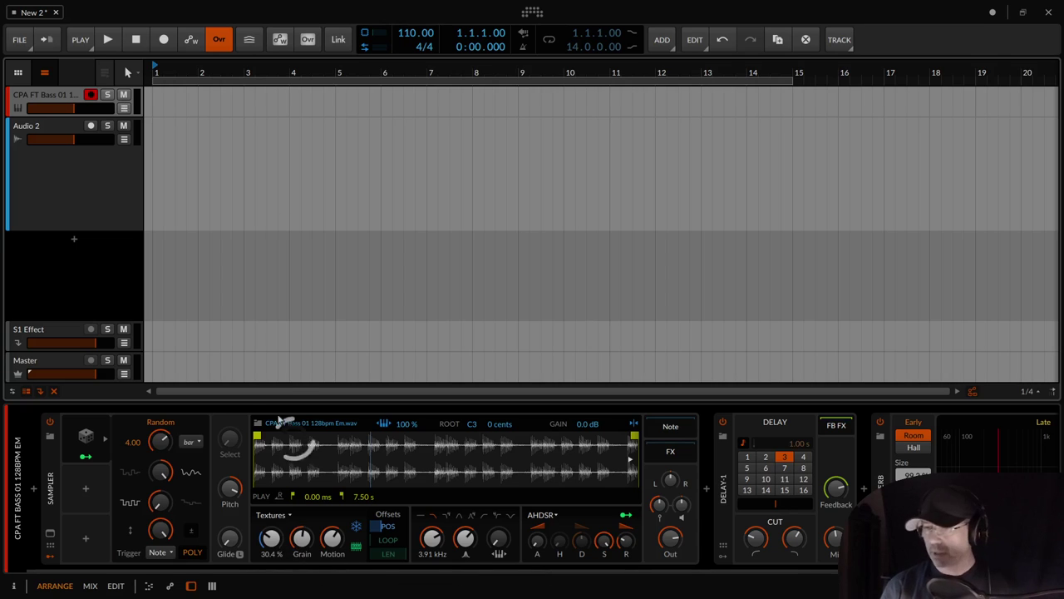
drag(301, 546, 299, 557)
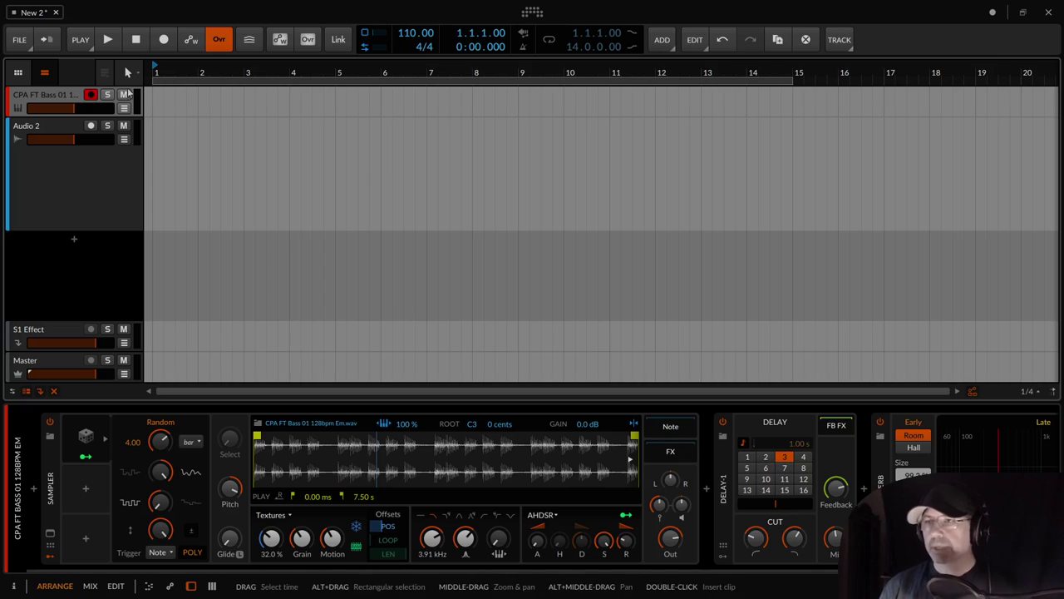
- Replace the existing Audio 2 track with a new audio track
click(66, 132)
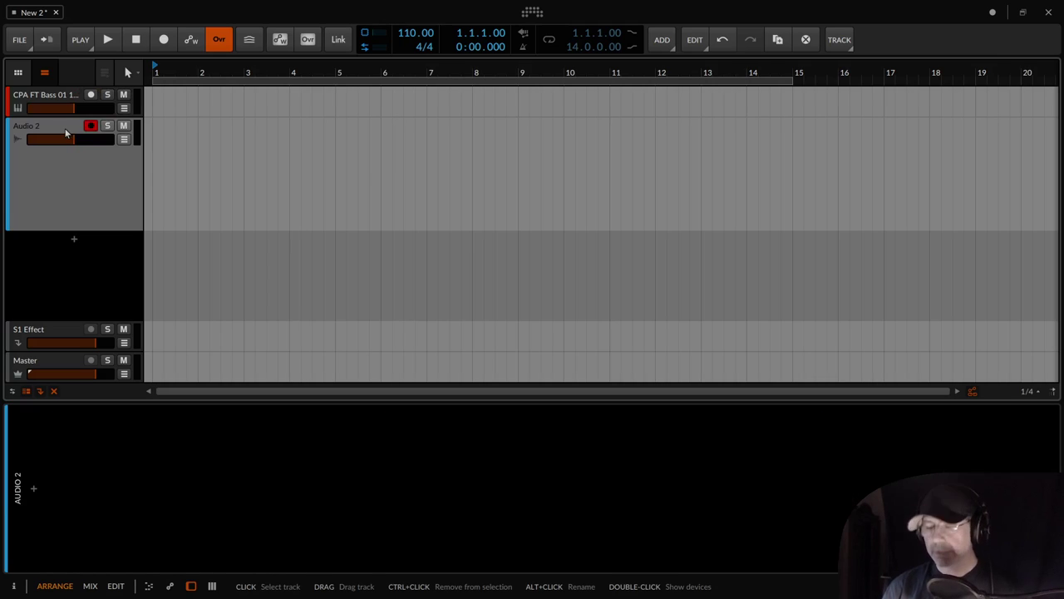
key(Delete)
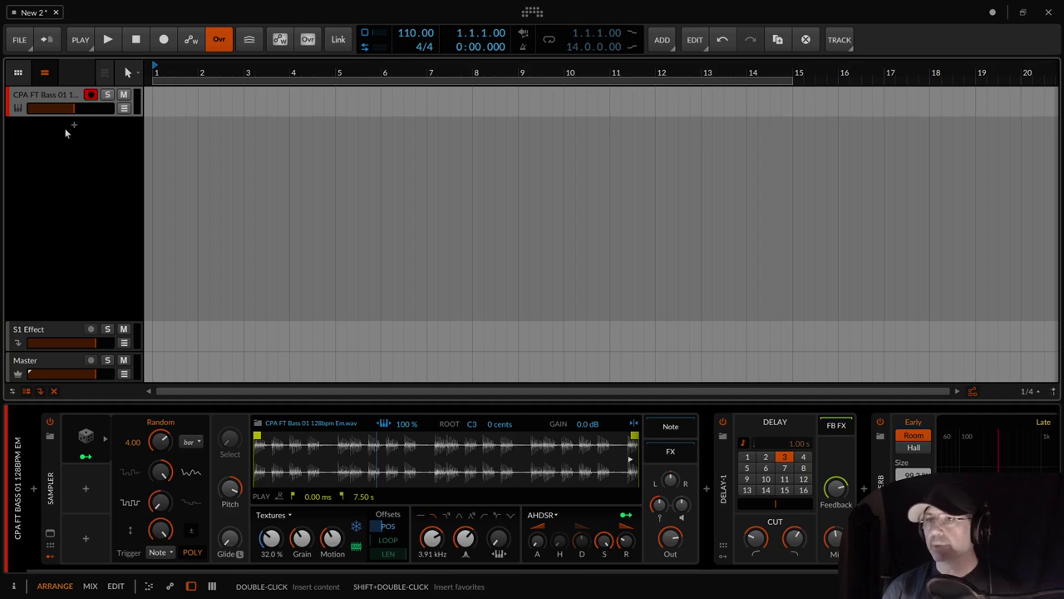
click(665, 40)
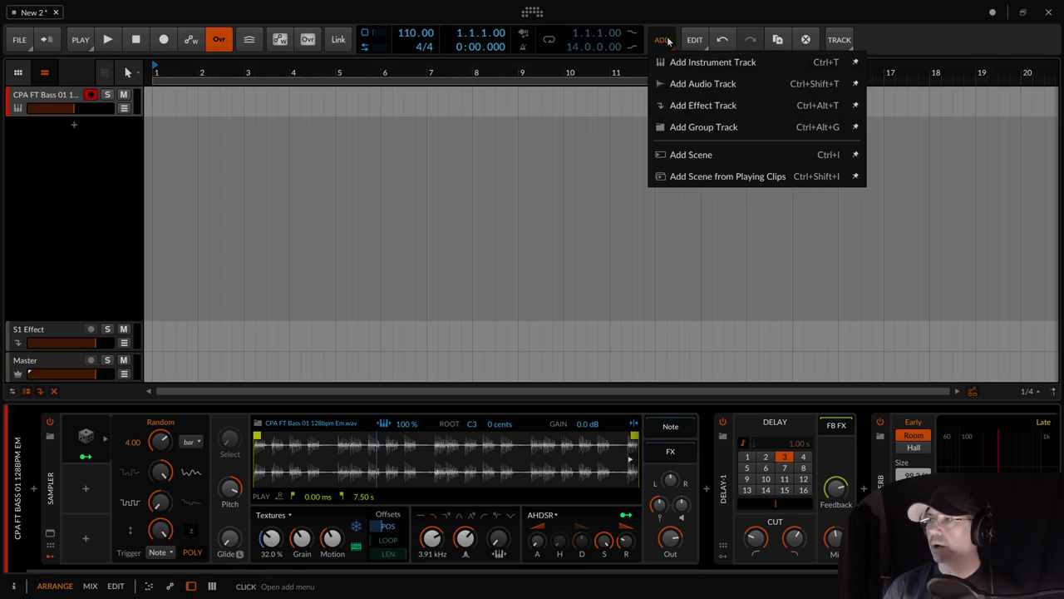
click(693, 84)
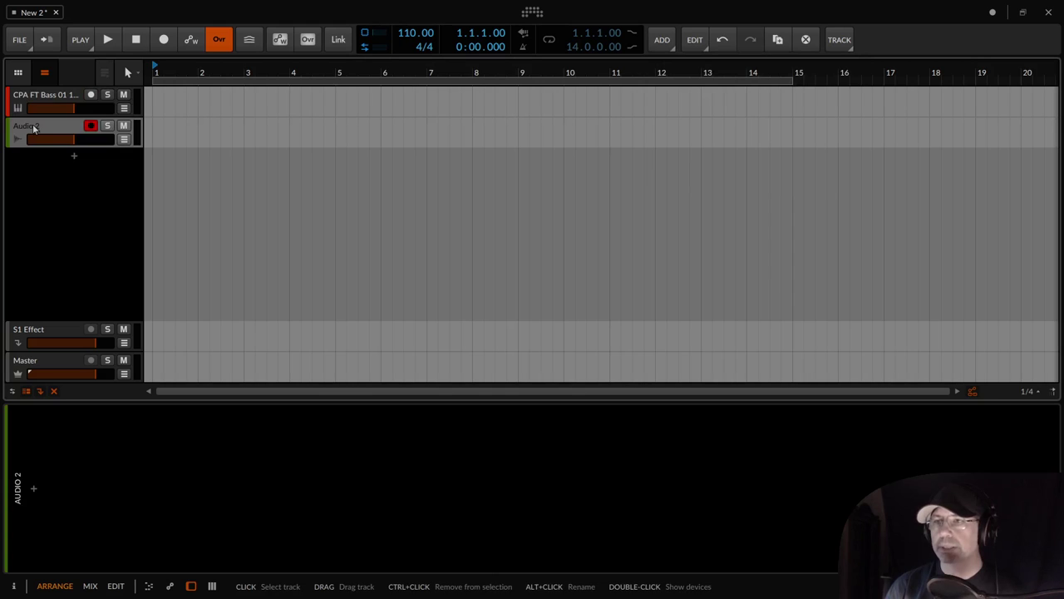
- Set the new audio track's input source to CPA FT Bass 01 128bpm Em (POST)
click(14, 587)
click(164, 125)
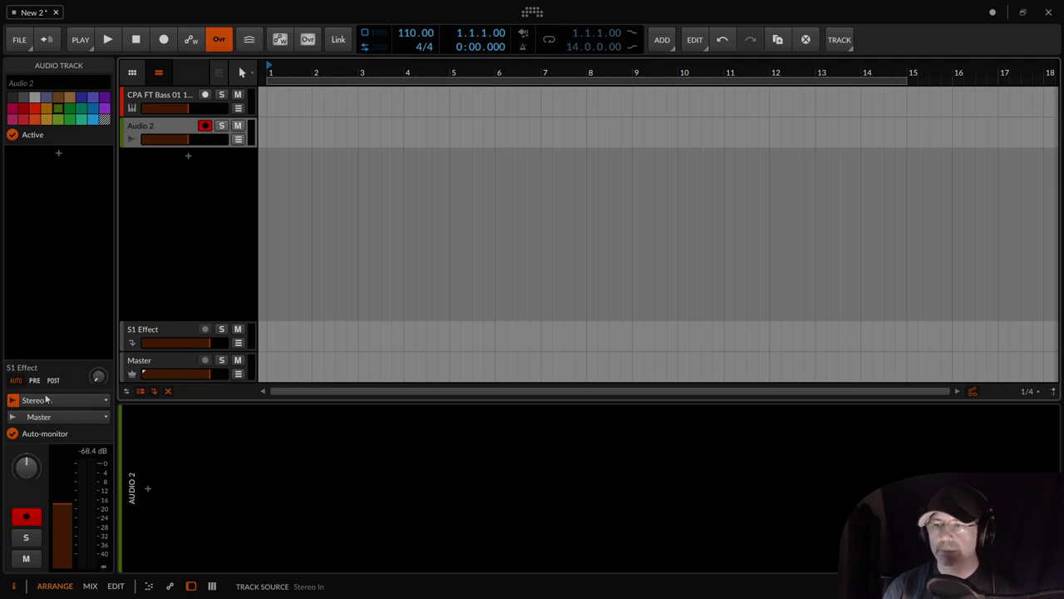
click(91, 404)
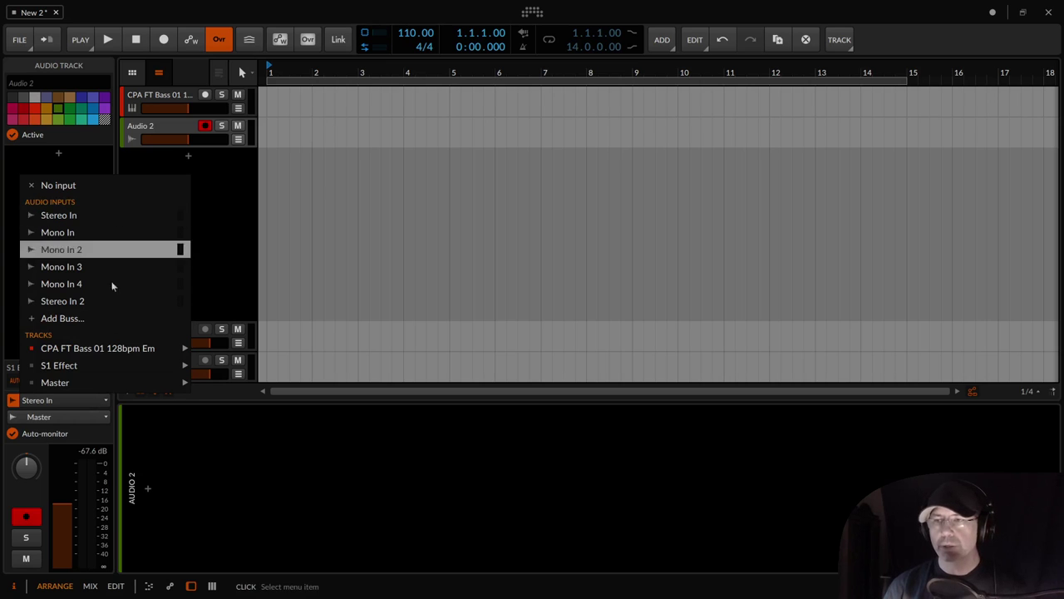
mouse_move(109, 352)
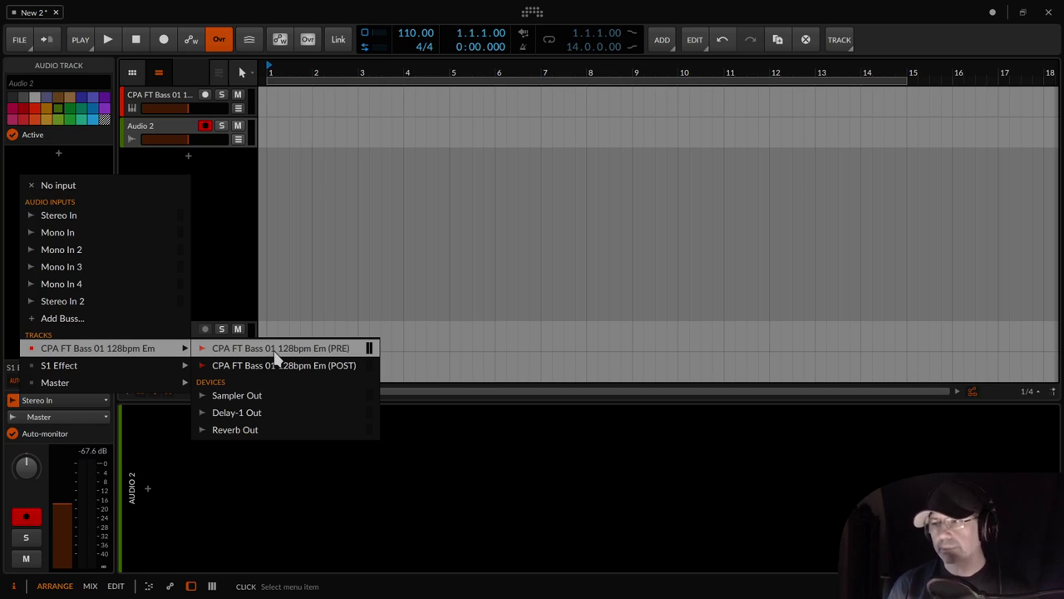
click(278, 366)
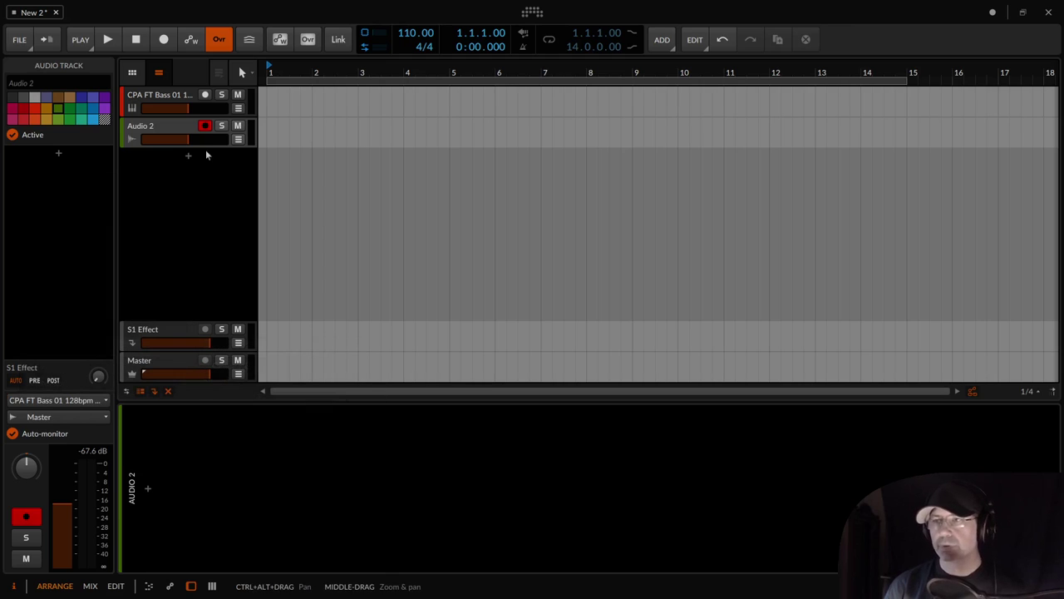
- Arm both the CPA FT Bass 01 track and the Audio 2 track and start recording into the arrangement
click(171, 126)
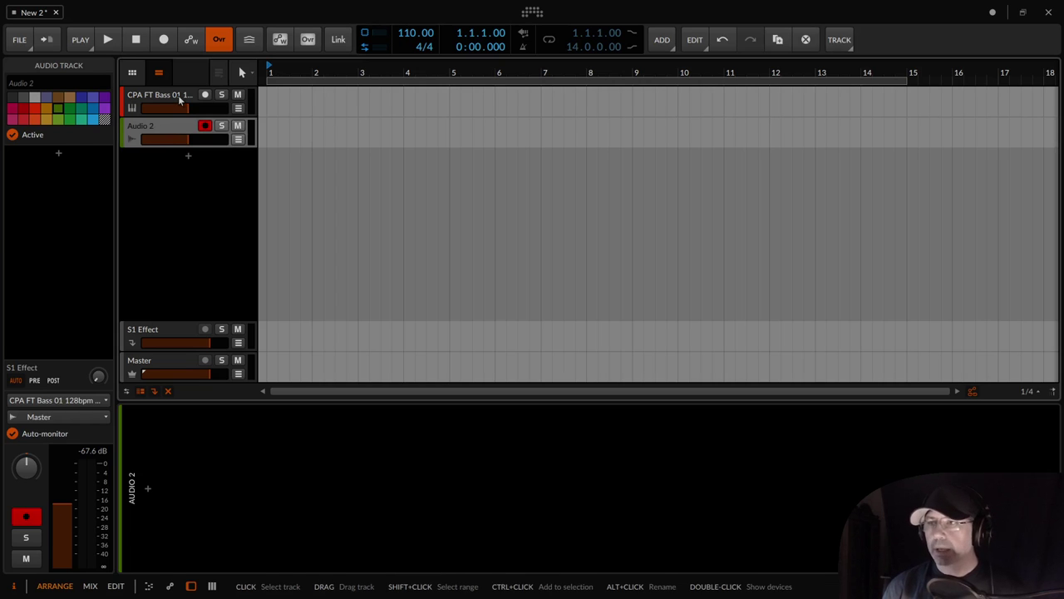
click(178, 95)
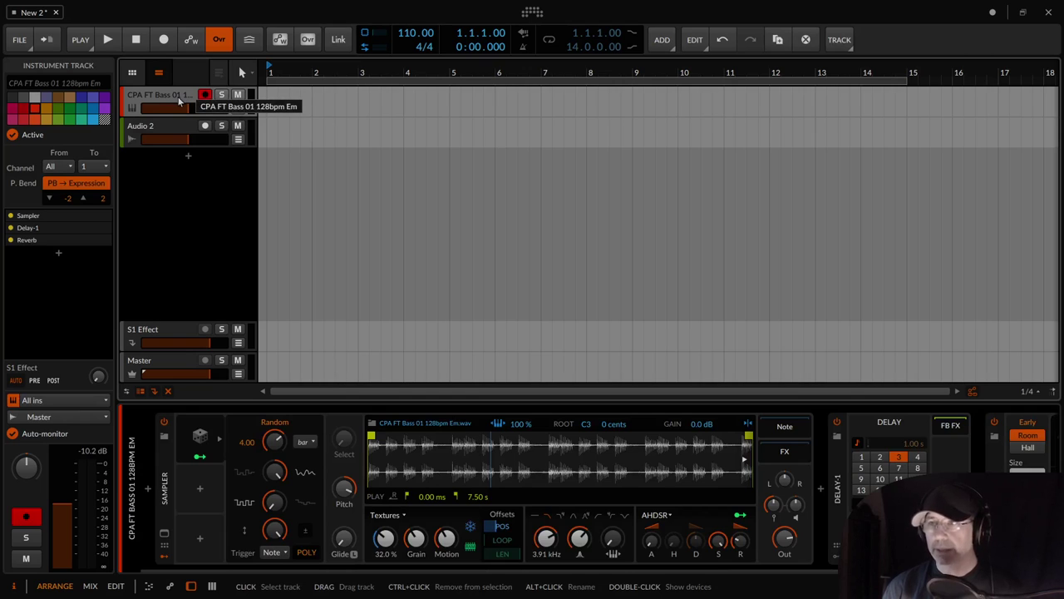
click(206, 126)
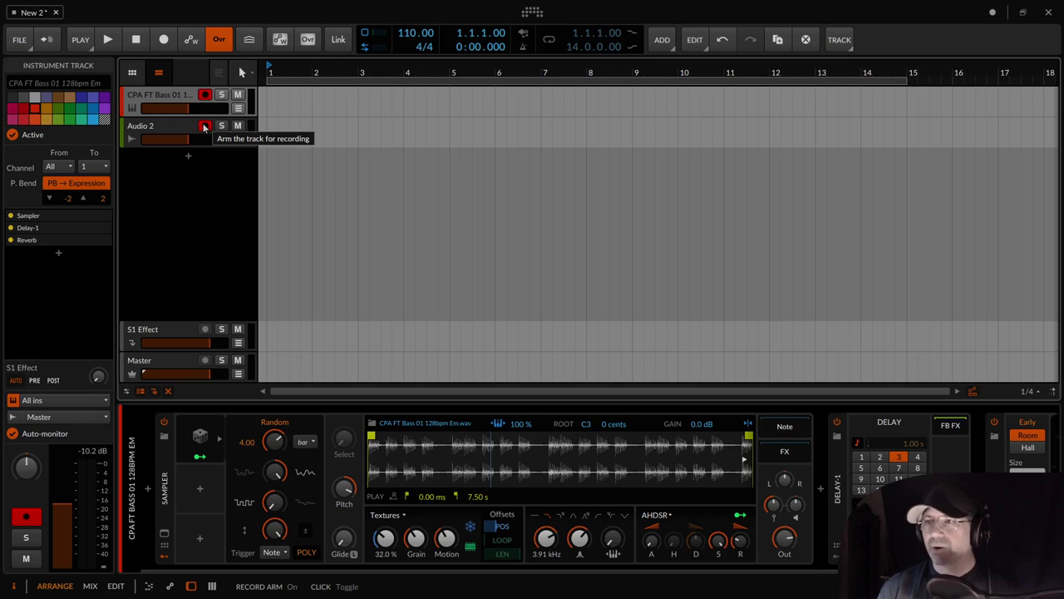
ctrl+click(162, 48)
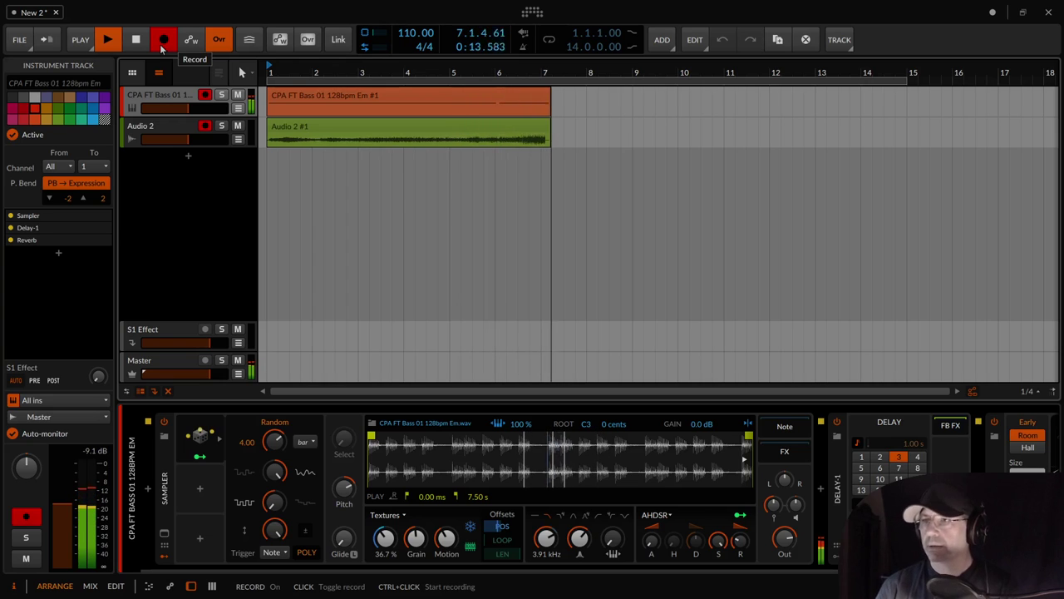
- Enlarge the Audio 2 track's height while recording the sampler performance, and stop recording at about bar 92
scroll(423, 146, down, 3)
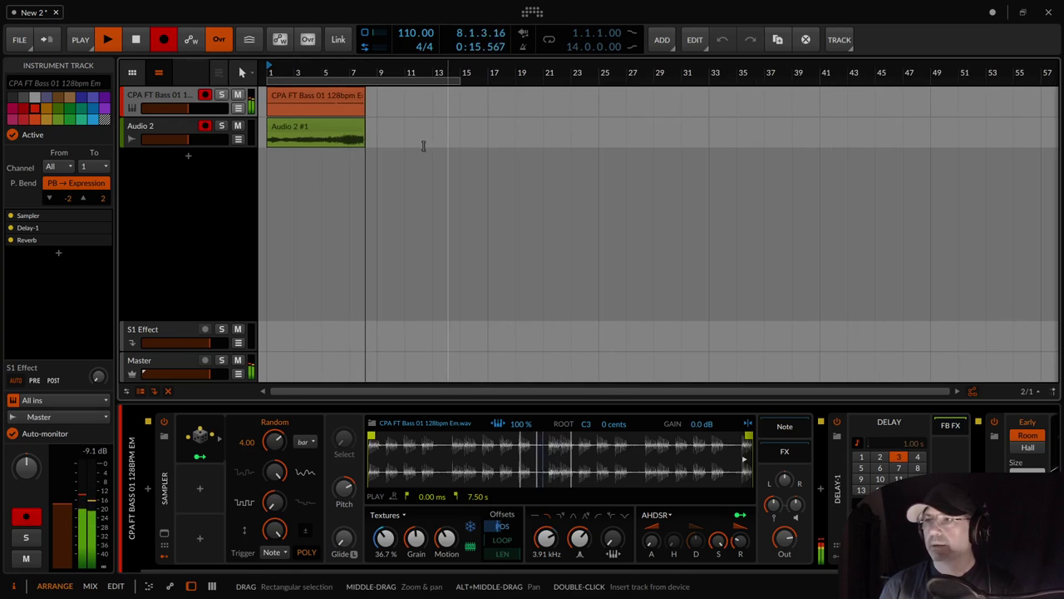
drag(219, 148, 230, 215)
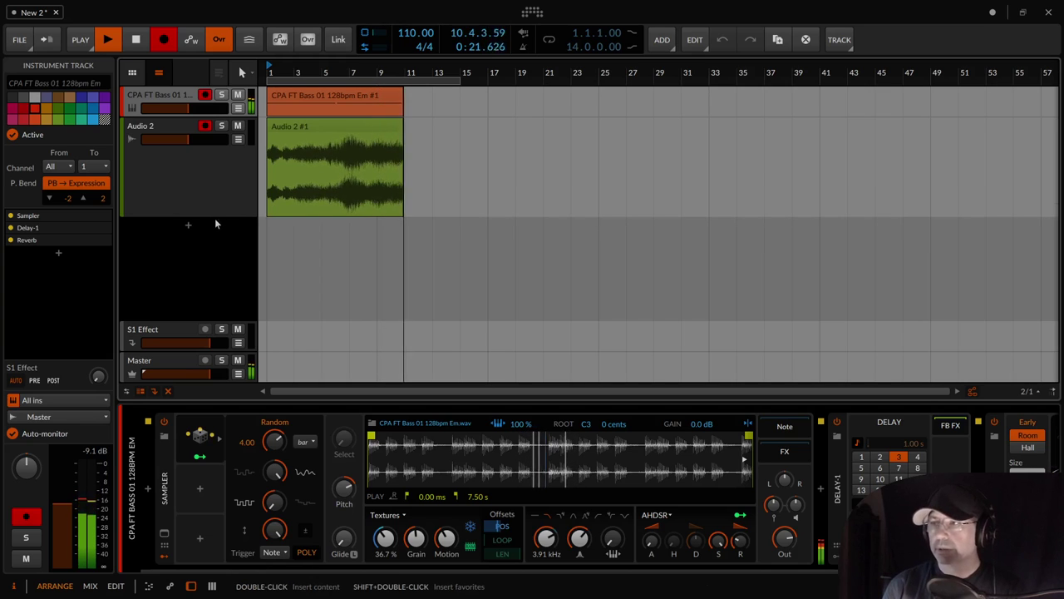
drag(211, 215, 211, 258)
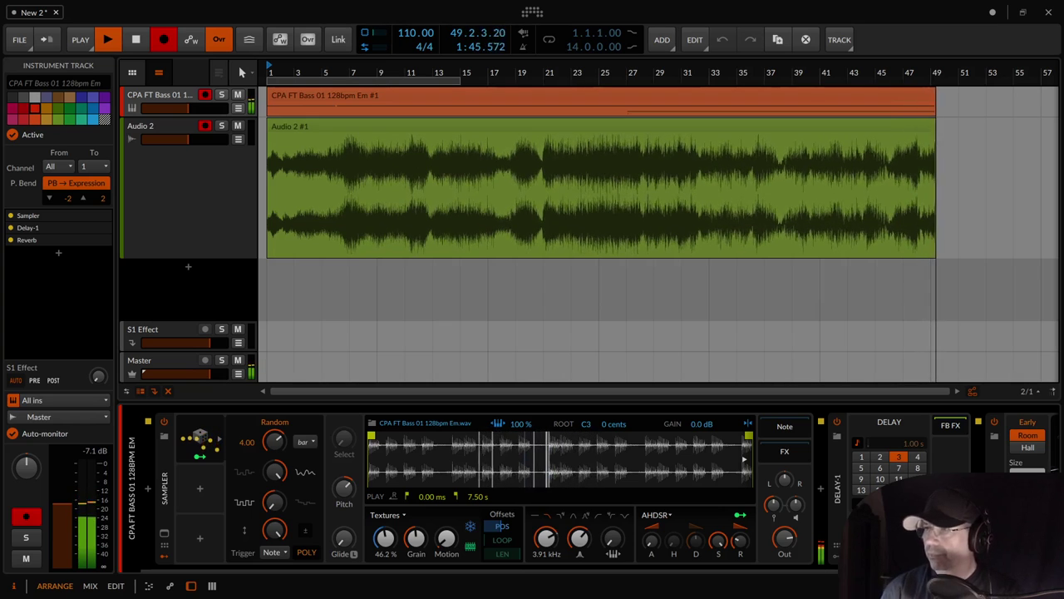
scroll(501, 270, down, 5)
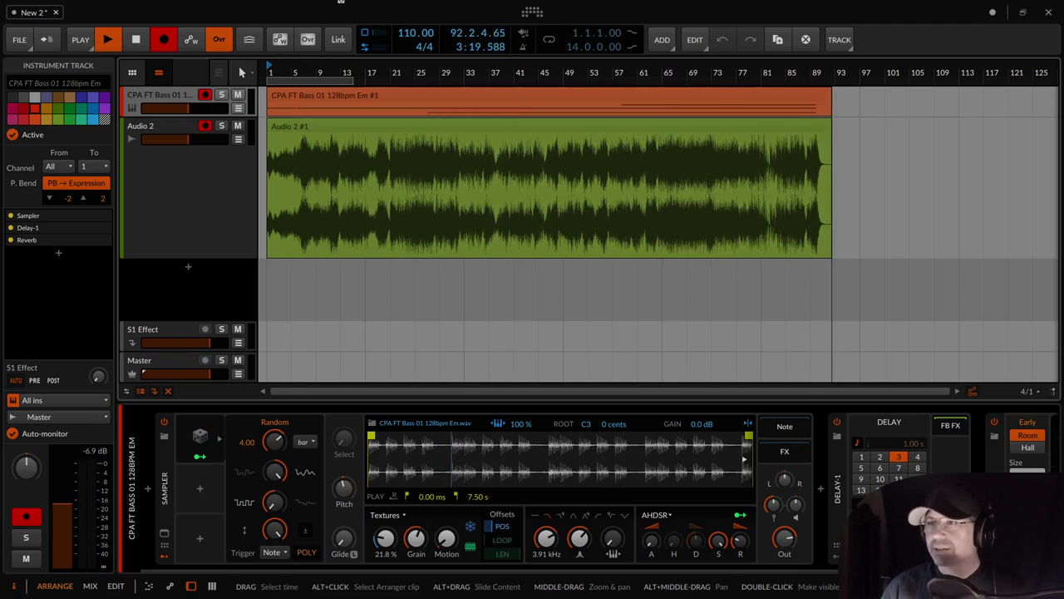
click(135, 42)
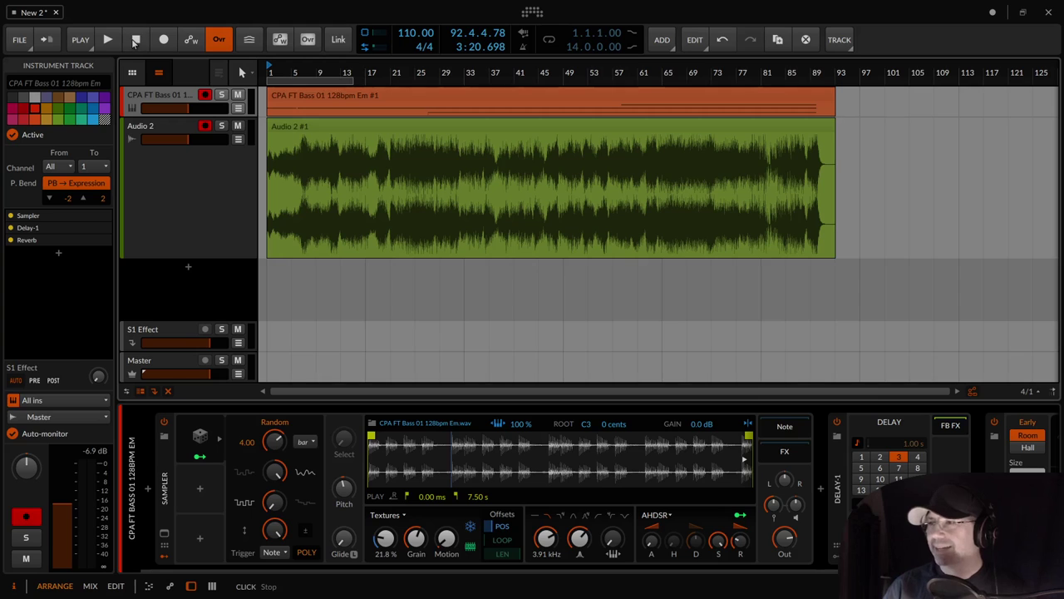
- Mute the CPA FT Bass 01 track and play the recorded Audio 2 clip from the start
click(202, 127)
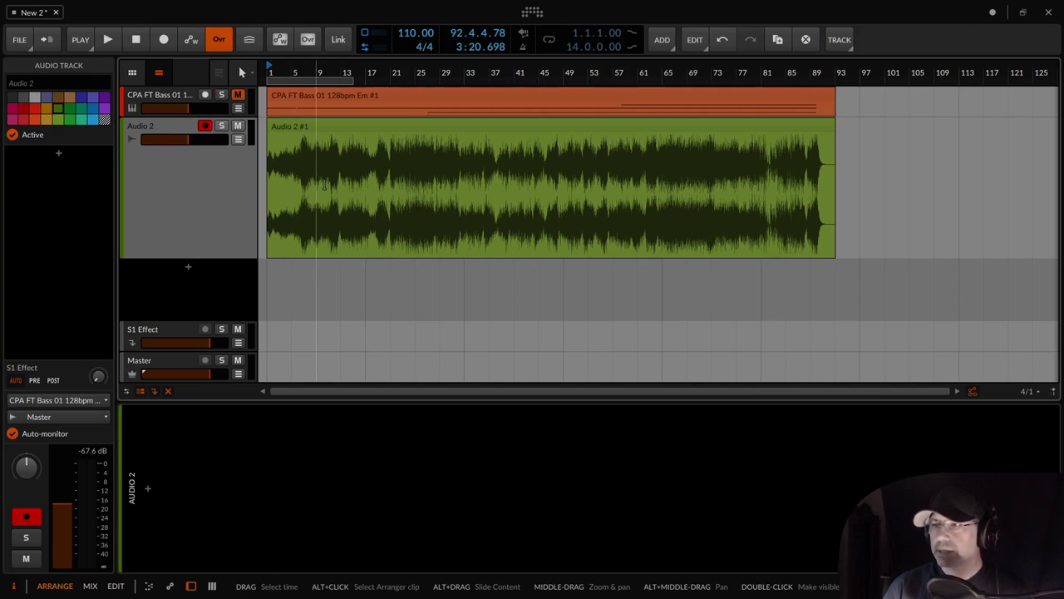
click(286, 128)
key(space)
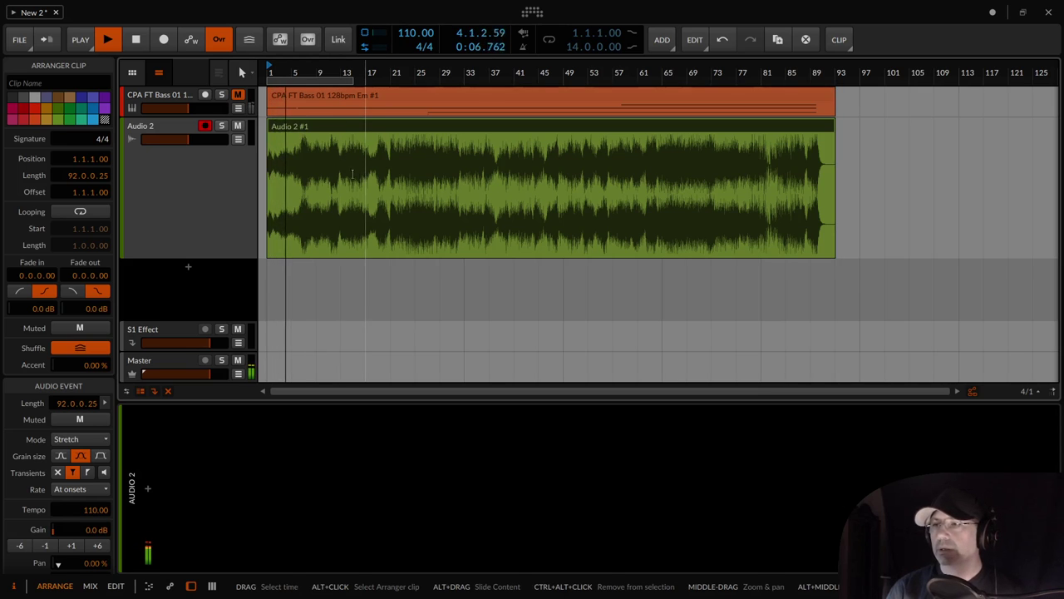
scroll(353, 173, up, 5)
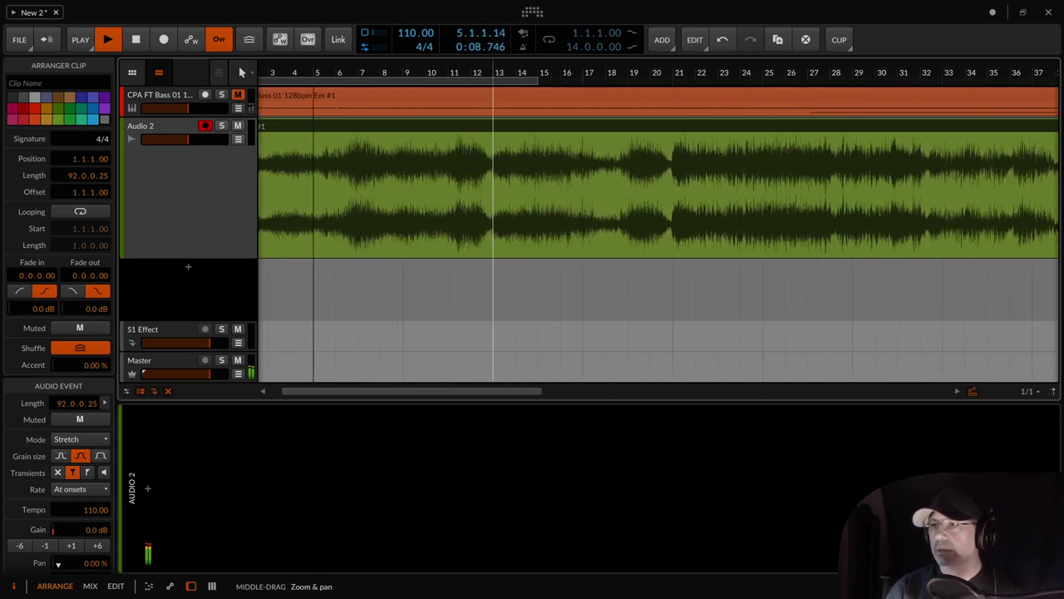
scroll(416, 121, down, 3)
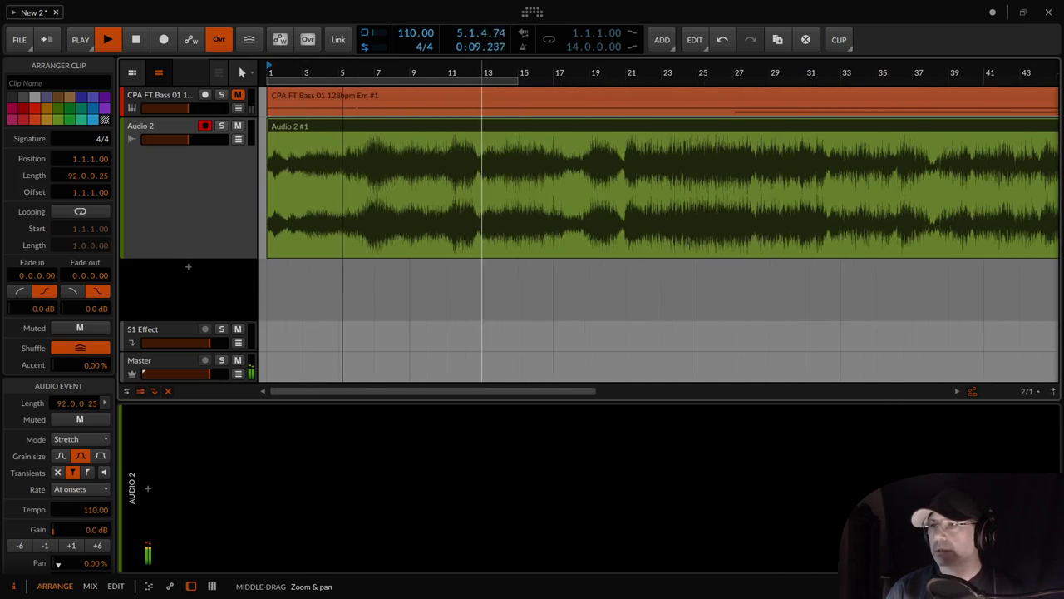
- Examine the recorded clip's waveform up close in the full-size audio editor, and return to the arrangement
double_click(395, 124)
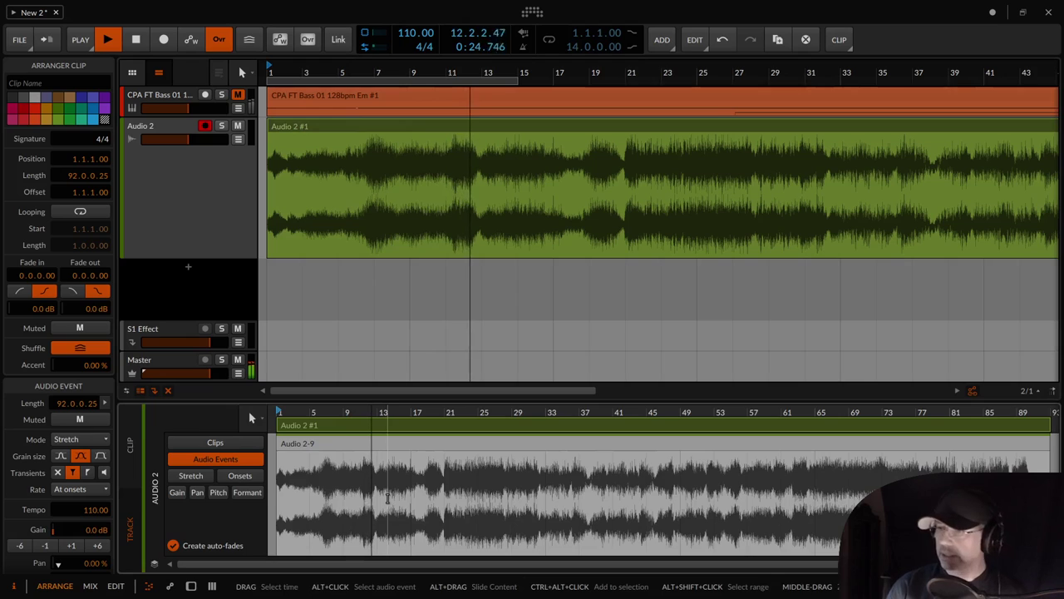
key(alt+e)
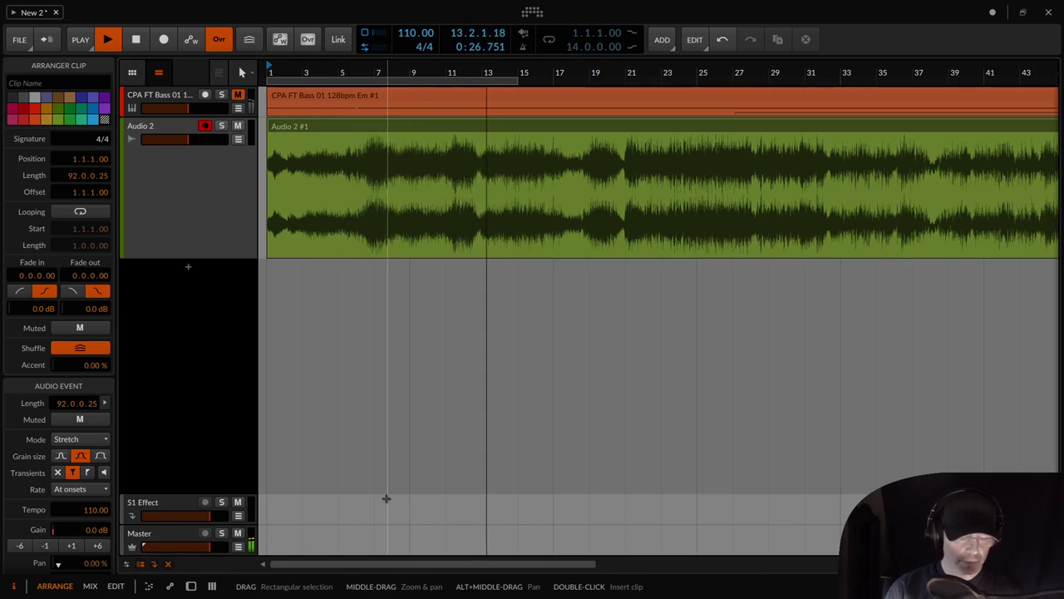
key(ctrl+3)
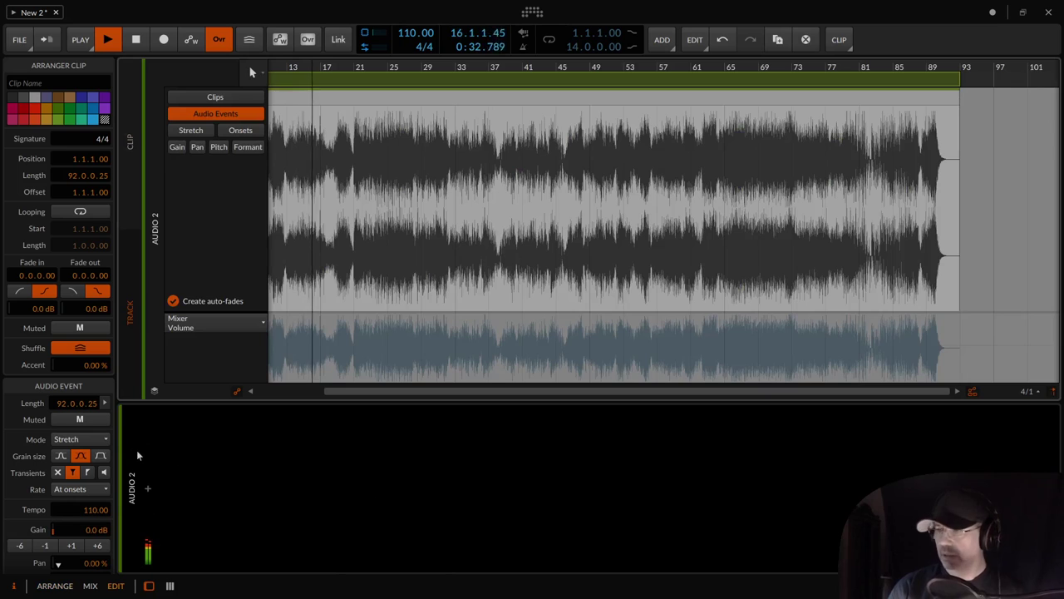
click(149, 587)
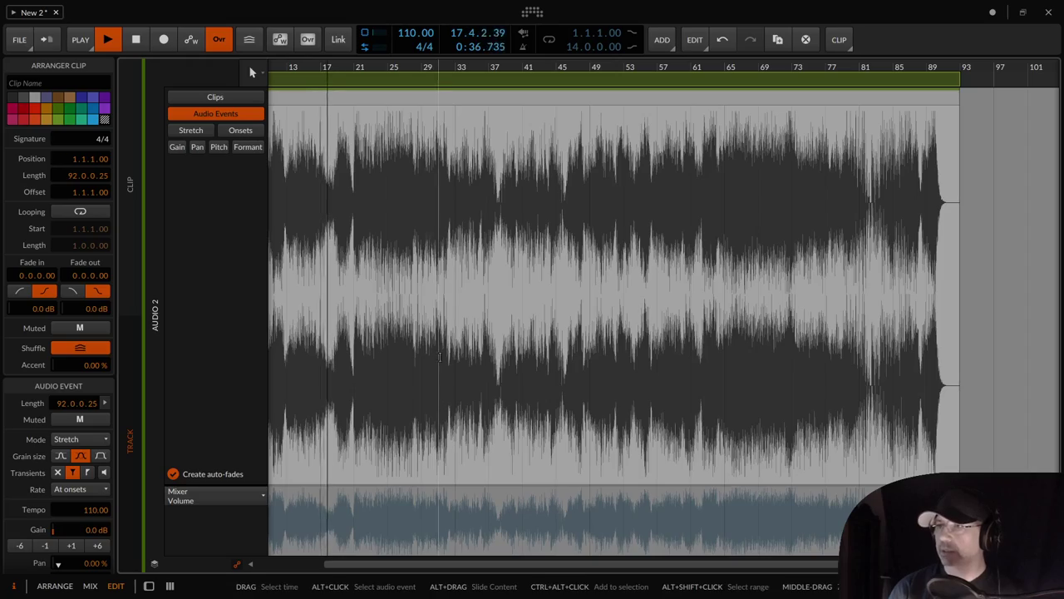
scroll(439, 357, up, 4)
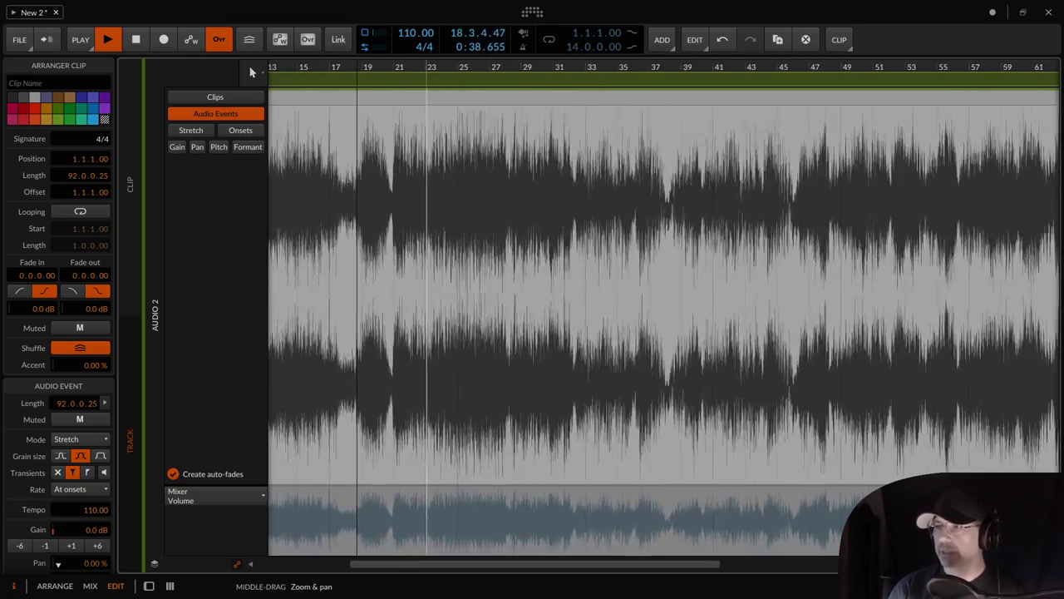
scroll(252, 72, up, 5)
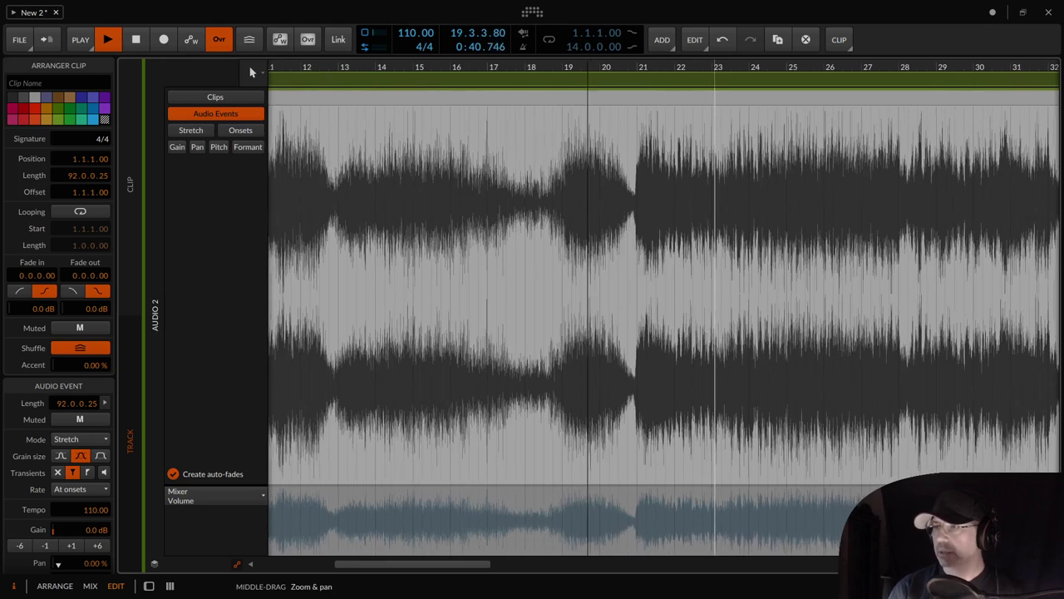
key(alt+1)
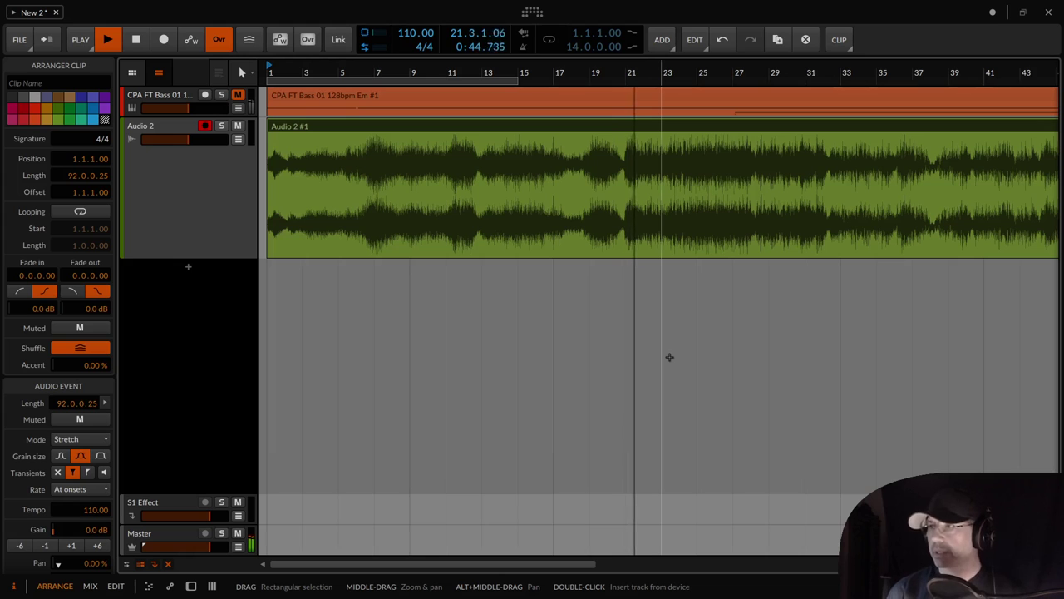
- Open the Audio 2 clip in the editor below the arrangement, fit the whole clip in the arranger, and stop playback
double_click(517, 128)
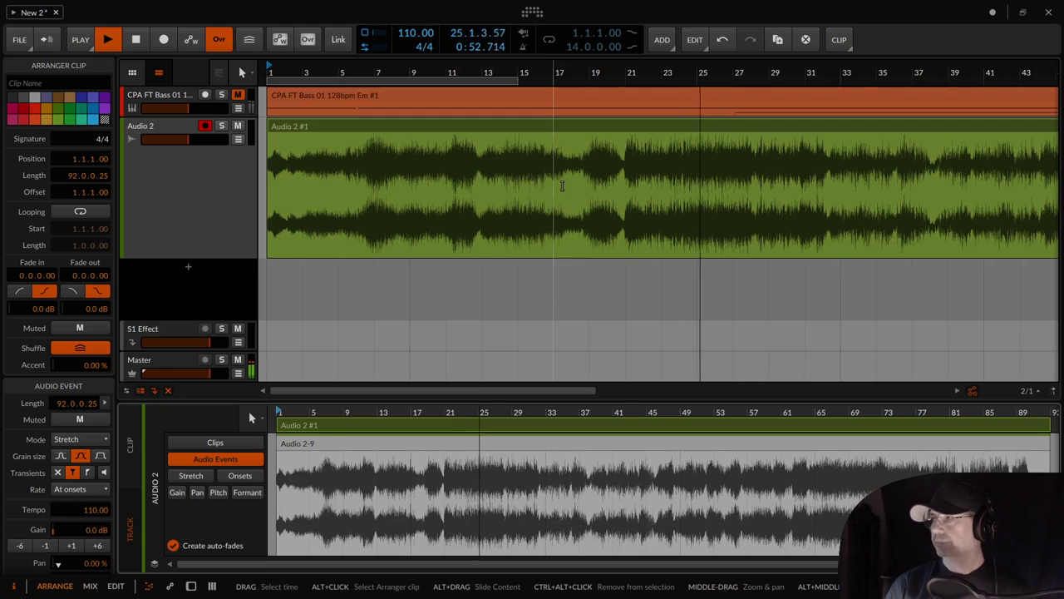
scroll(562, 186, up, 3)
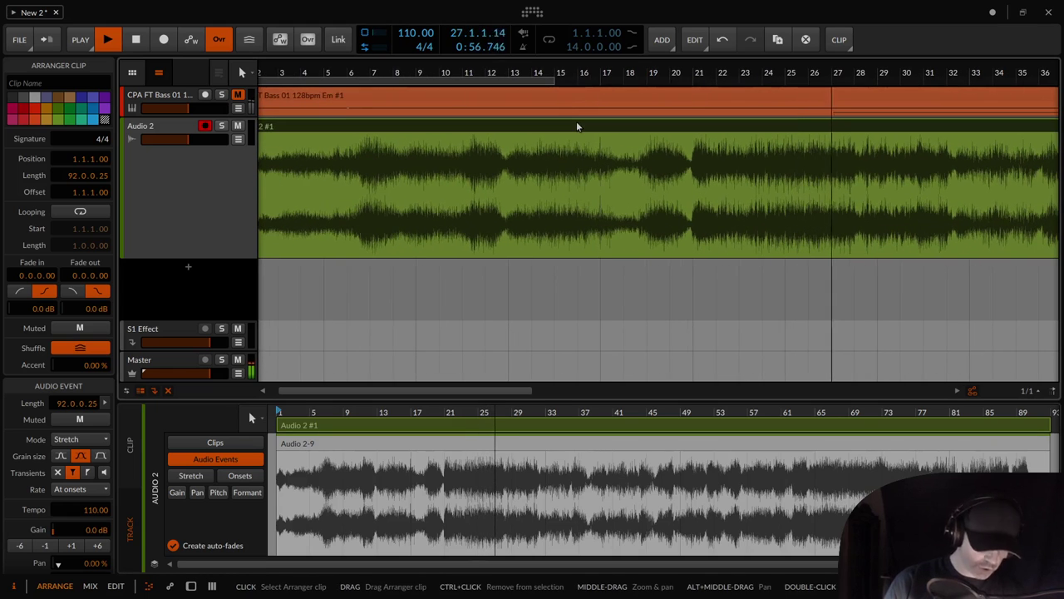
key(z)
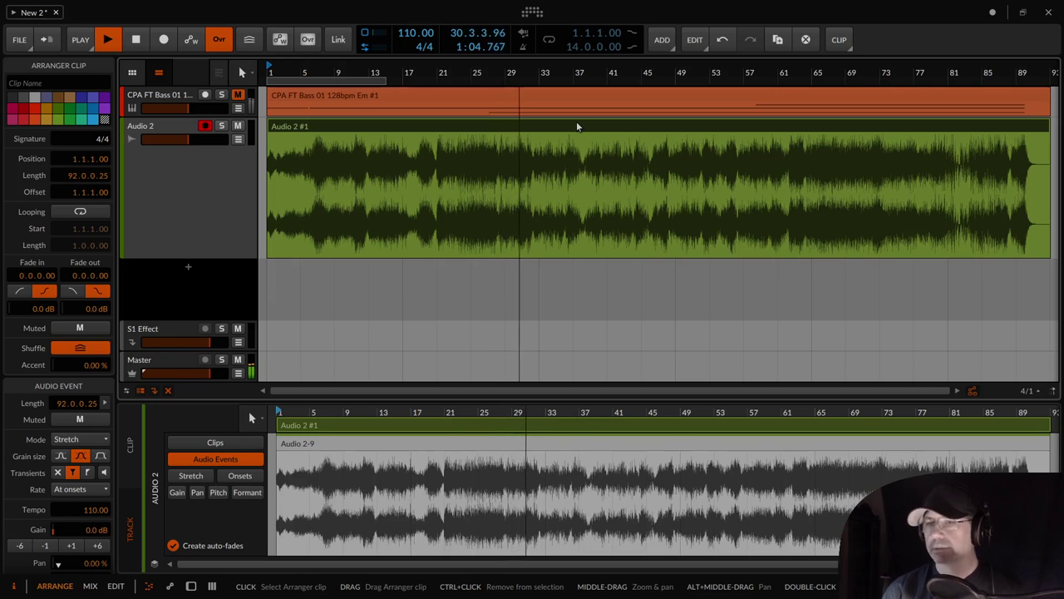
key(space)
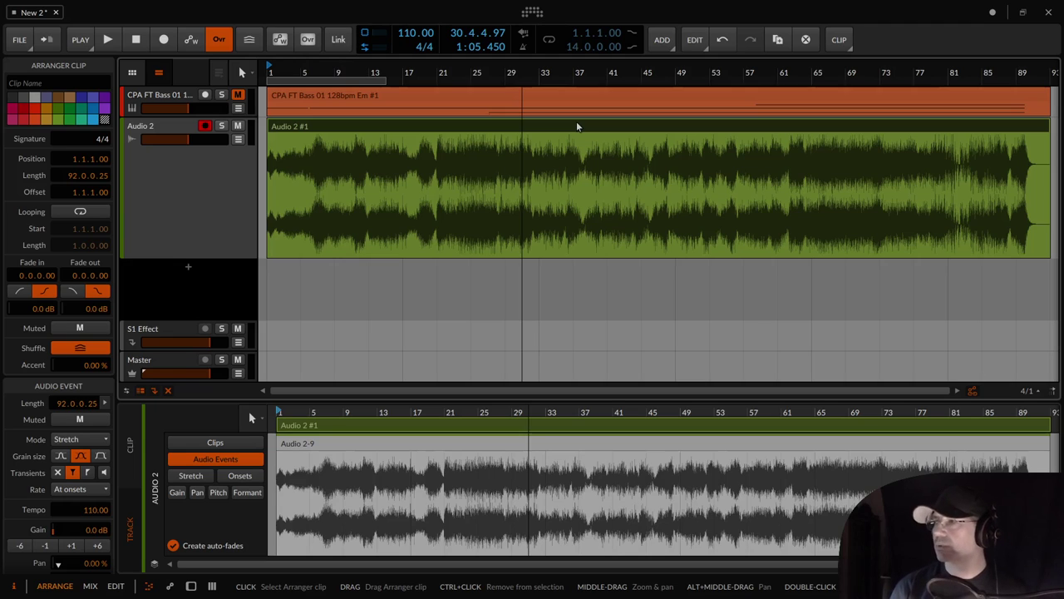
- Play the Audio 2 recording from bar 61 briefly and stop
click(773, 181)
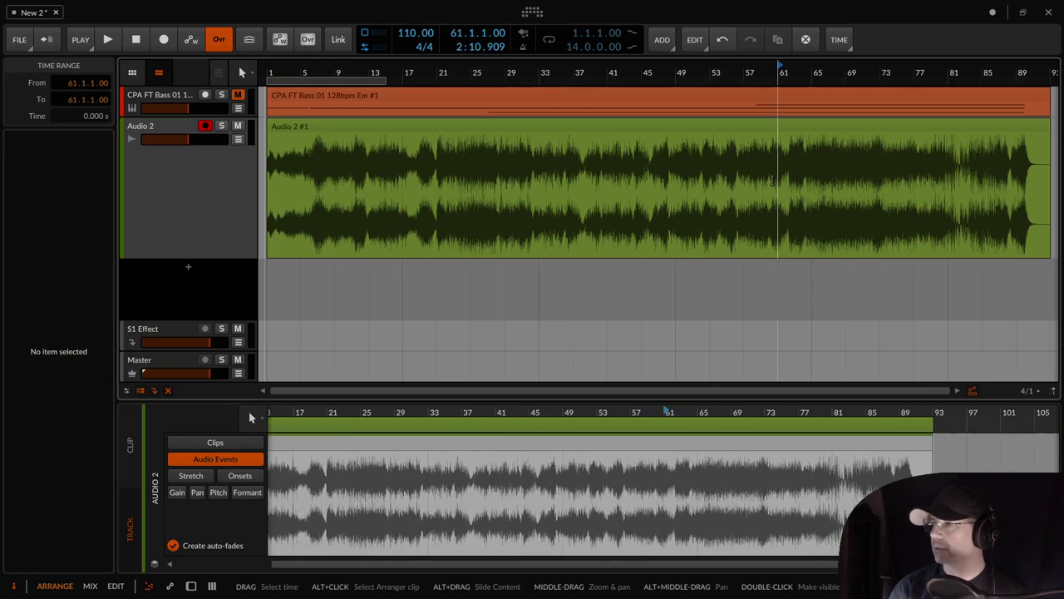
key(space)
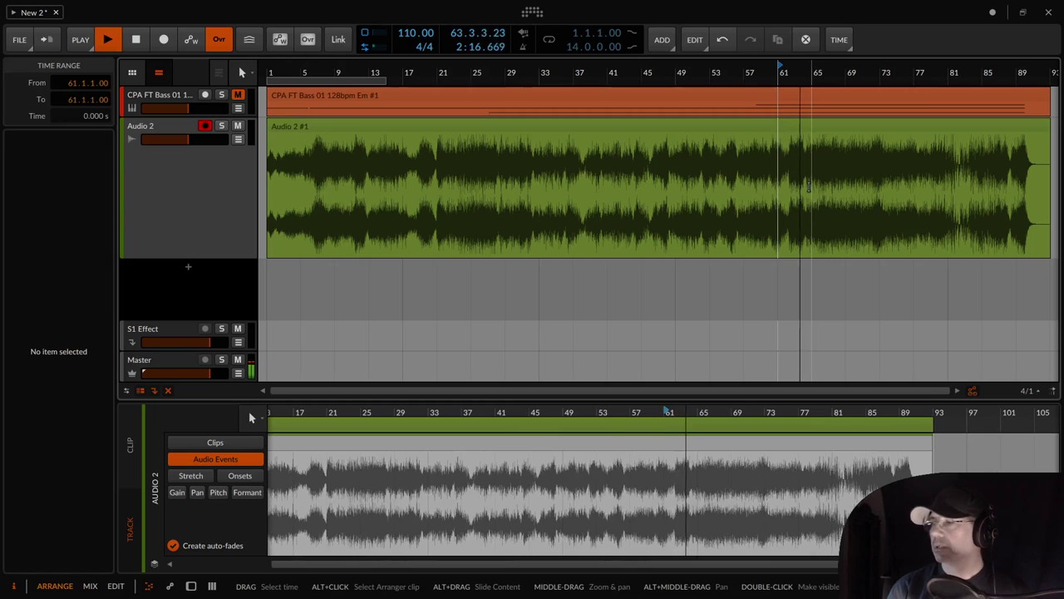
key(space)
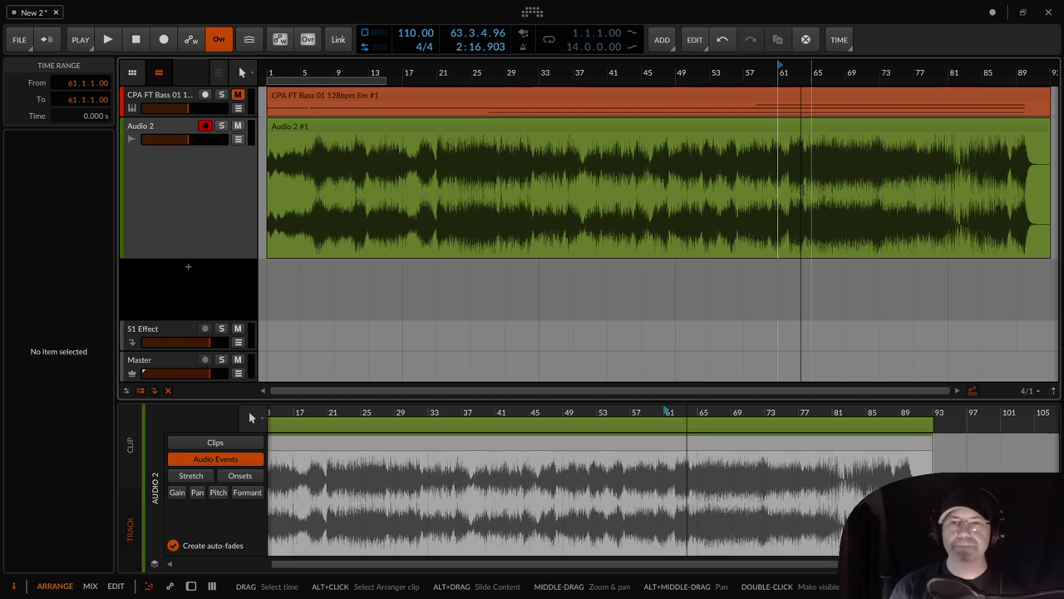